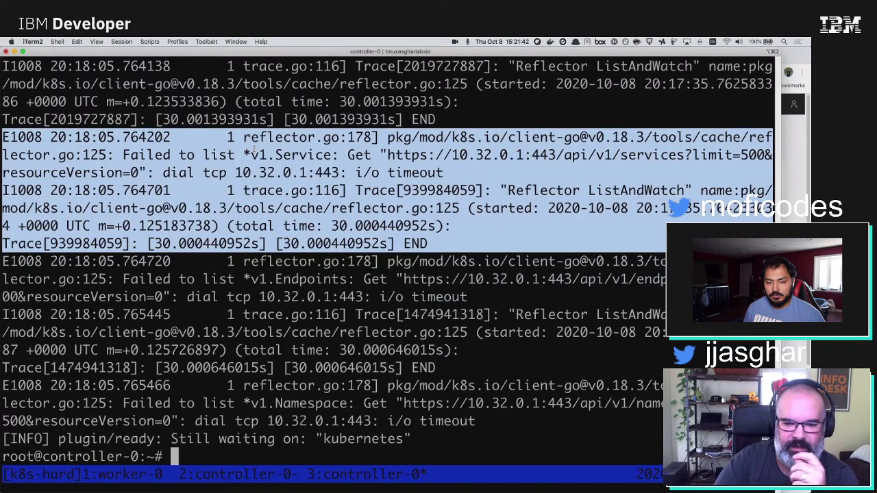
# Step: Switch to the IBM Cloud dashboard in Chrome and list the VPC access control lists for the Dallas region
pyautogui.hotkey('ctrl', 'Up')
pyautogui.click(384, 241)
pyautogui.hotkey('ctrl', 'Up')
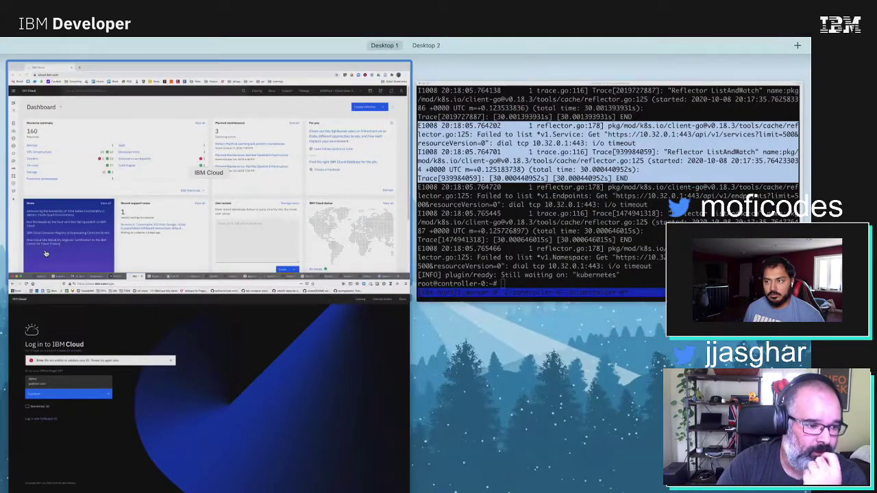
pyautogui.click(124, 211)
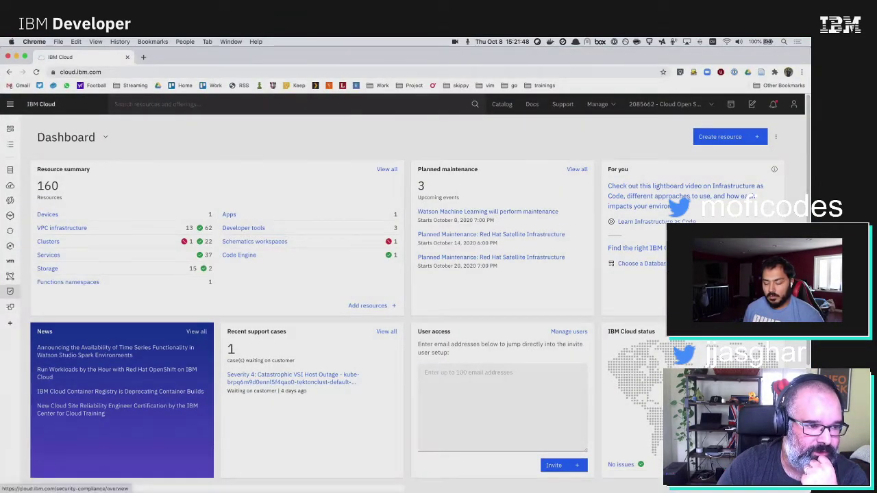
pyautogui.click(11, 105)
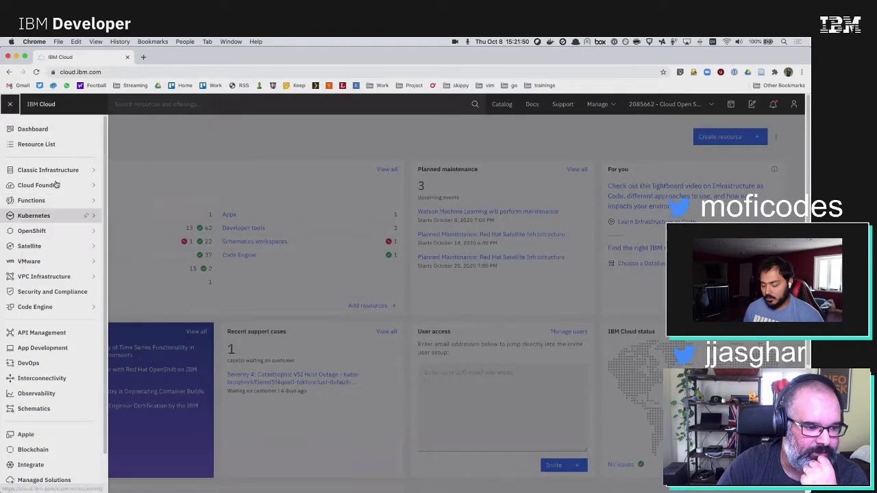
pyautogui.click(42, 277)
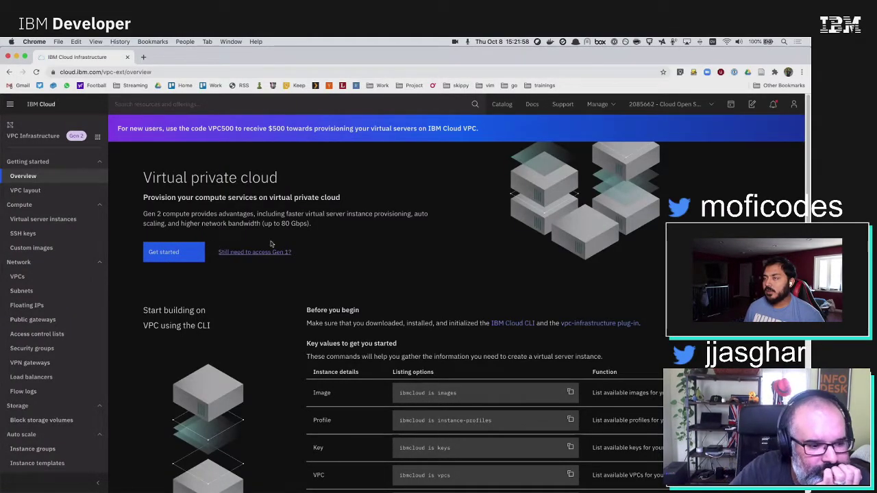
pyautogui.click(62, 335)
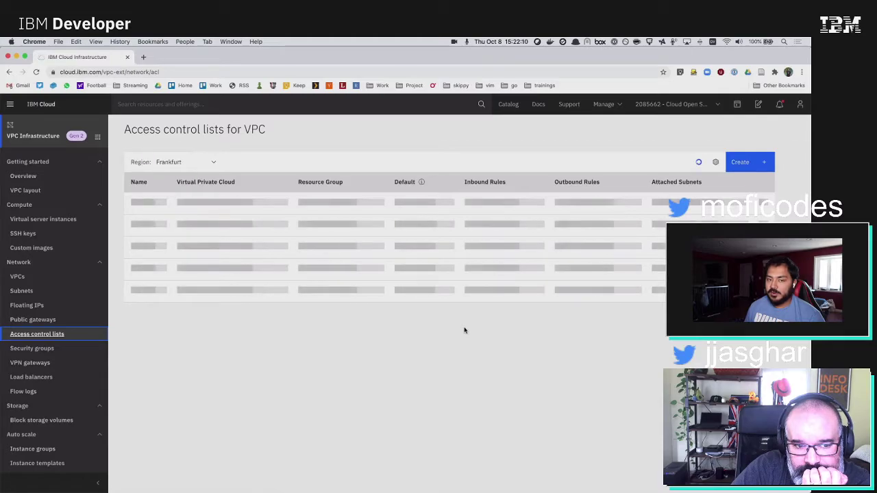
pyautogui.click(215, 162)
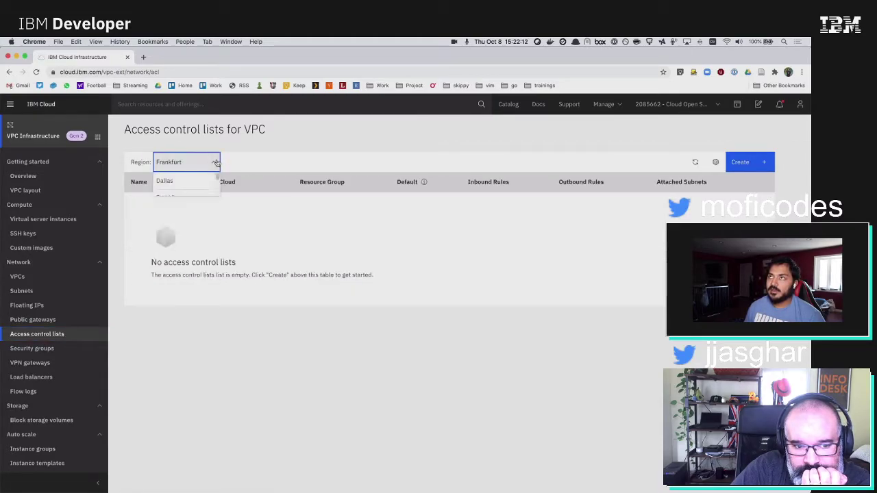
pyautogui.click(164, 180)
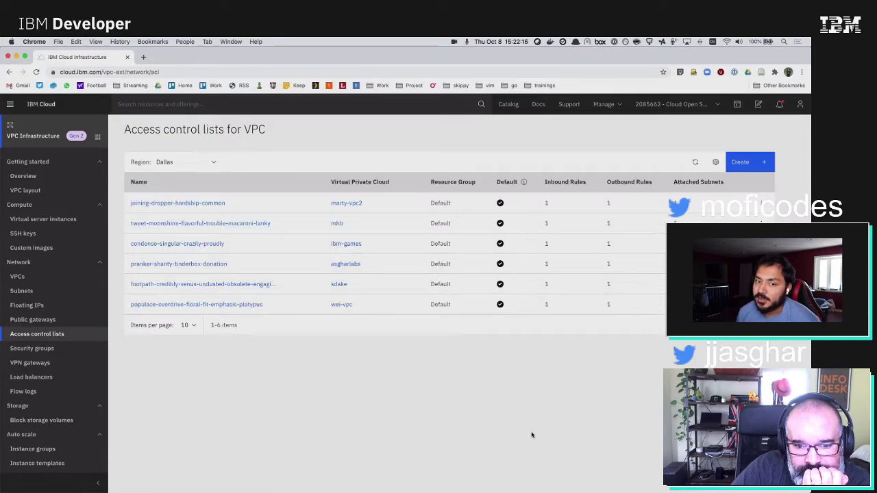
# Step: Review the rules and attached subnets of the pranker-shanty-tinderbox-donation access control list, and examine the details of its kubernetes subnet
pyautogui.click(213, 266)
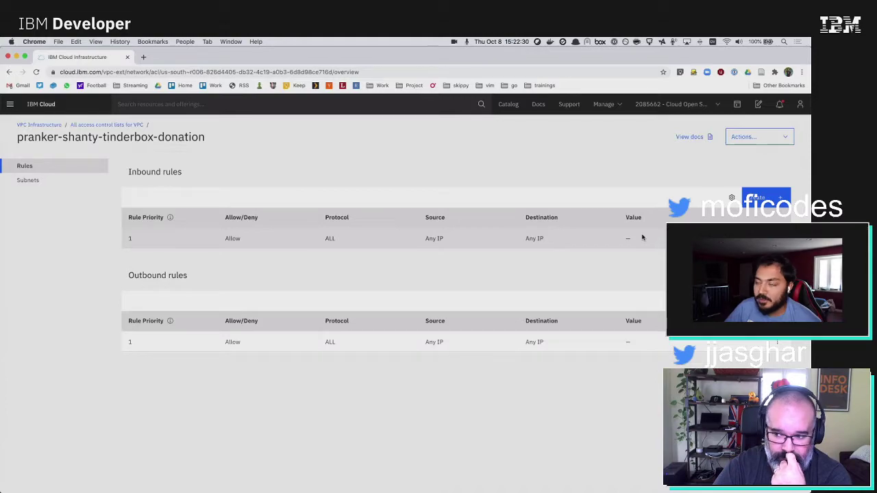
pyautogui.click(55, 182)
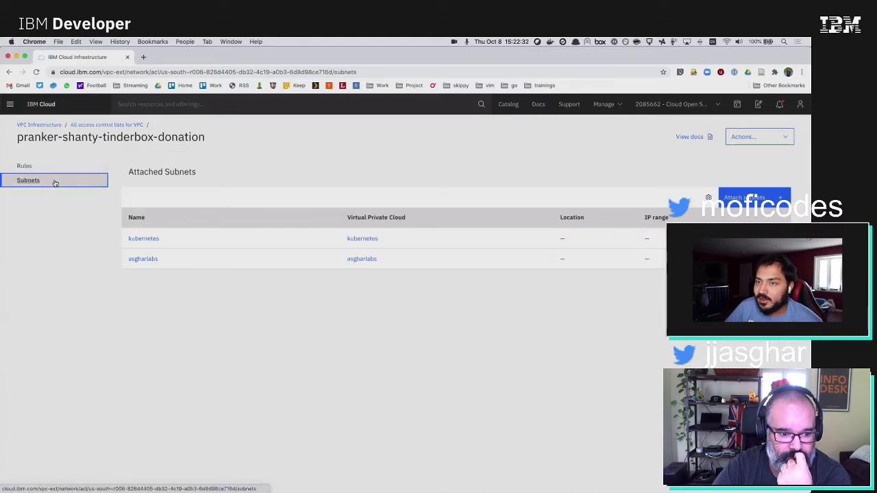
pyautogui.click(145, 238)
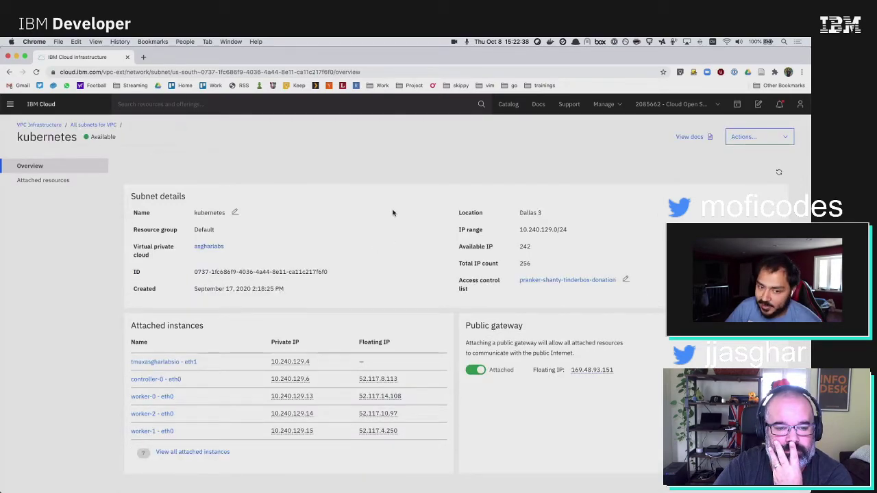
pyautogui.click(625, 281)
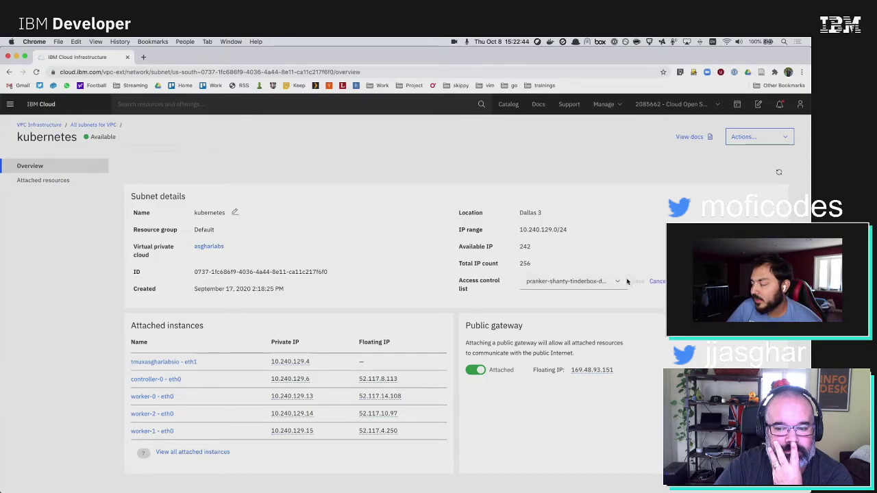
pyautogui.click(657, 282)
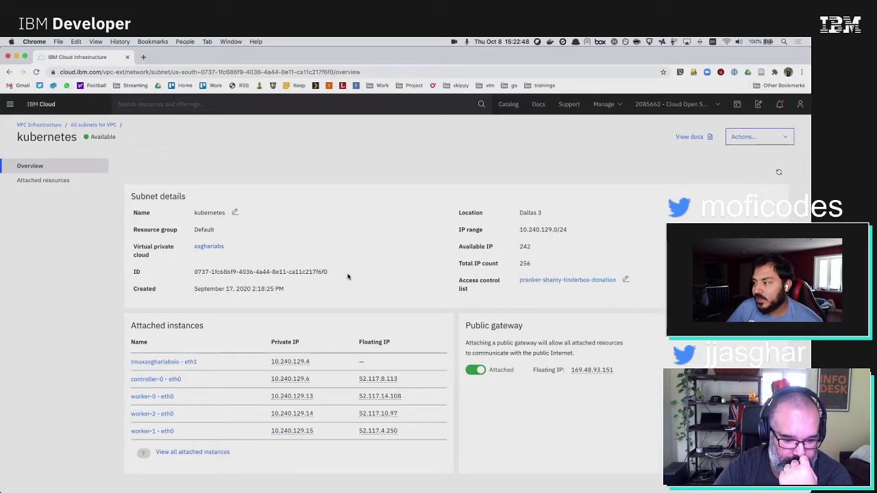
# Step: Review the kubernetes subnet's available actions and its attached instances, load balancers and VPN gateways
pyautogui.click(757, 136)
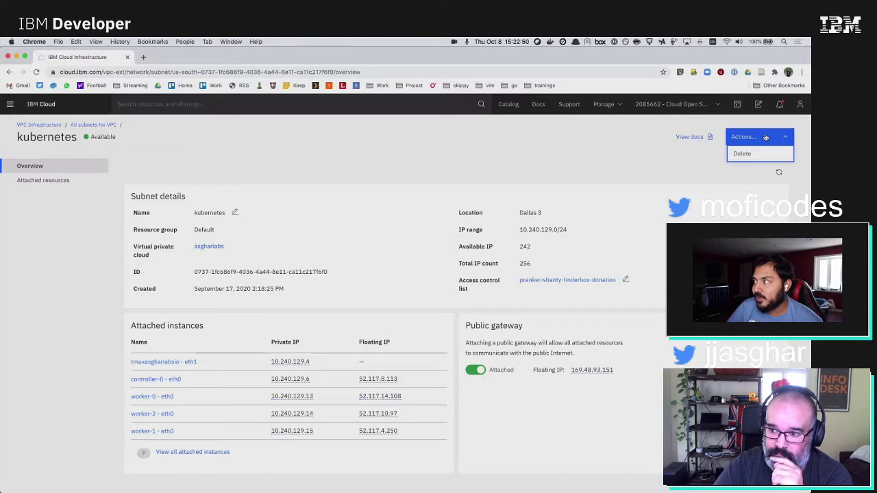
pyautogui.click(757, 136)
pyautogui.click(89, 180)
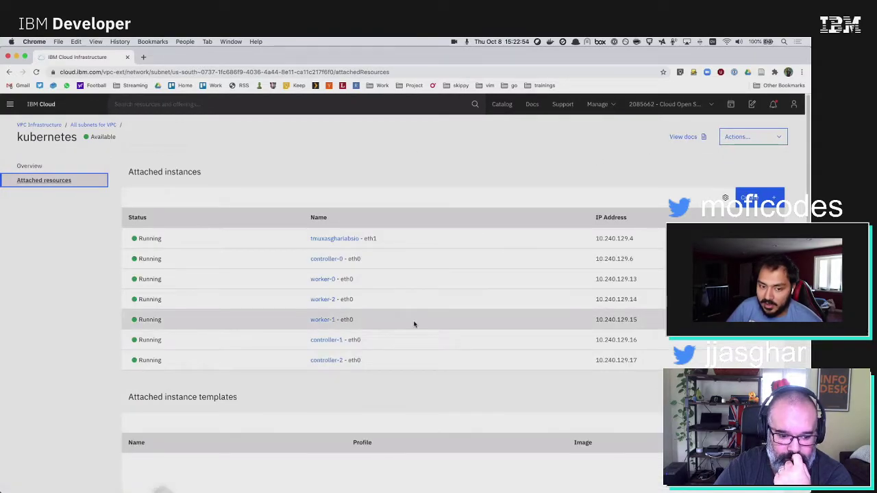
pyautogui.scroll(-10, 413, 324)
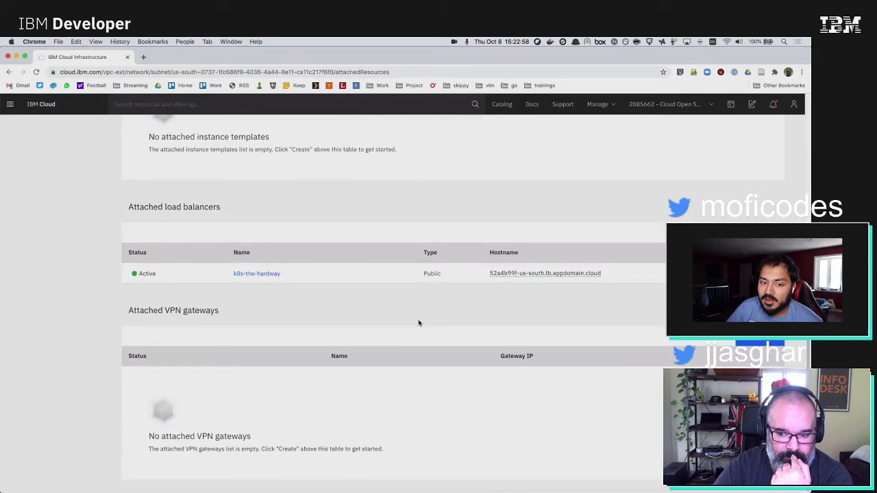
pyautogui.scroll(3, 419, 323)
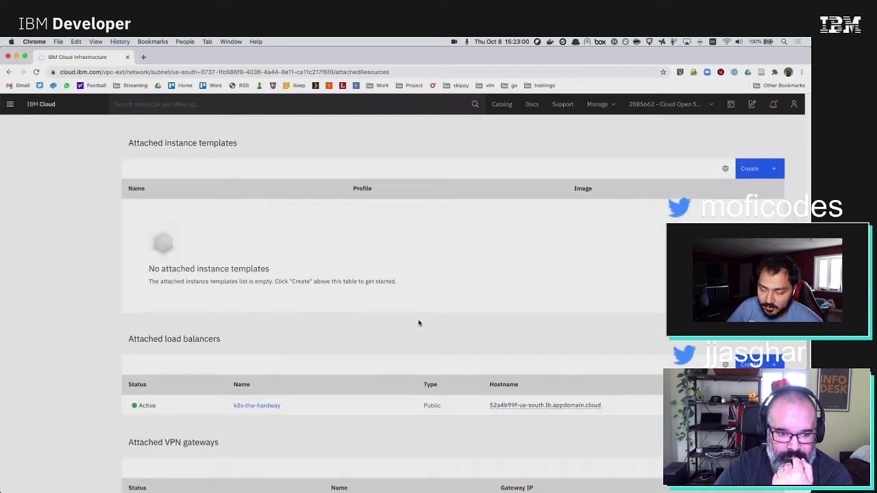
pyautogui.scroll(5, 414, 321)
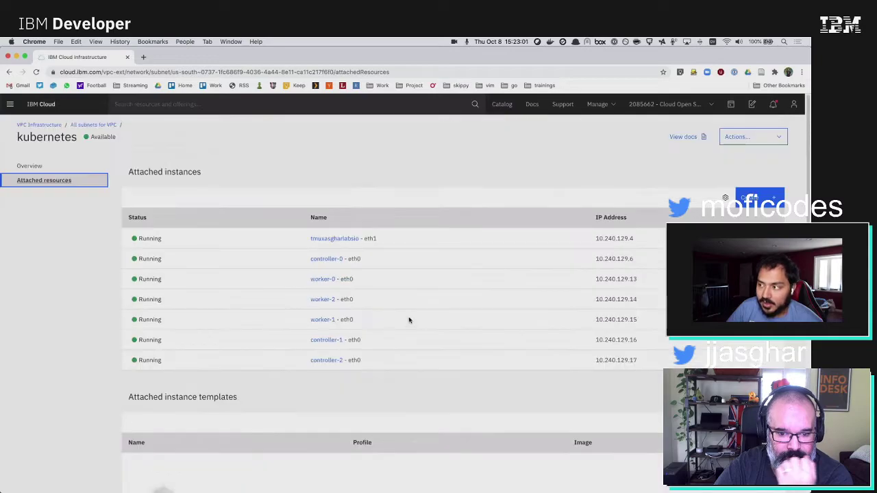
# Step: Open the rules of the refutable-enclosure-architect-felttip security group for VPC
pyautogui.click(75, 127)
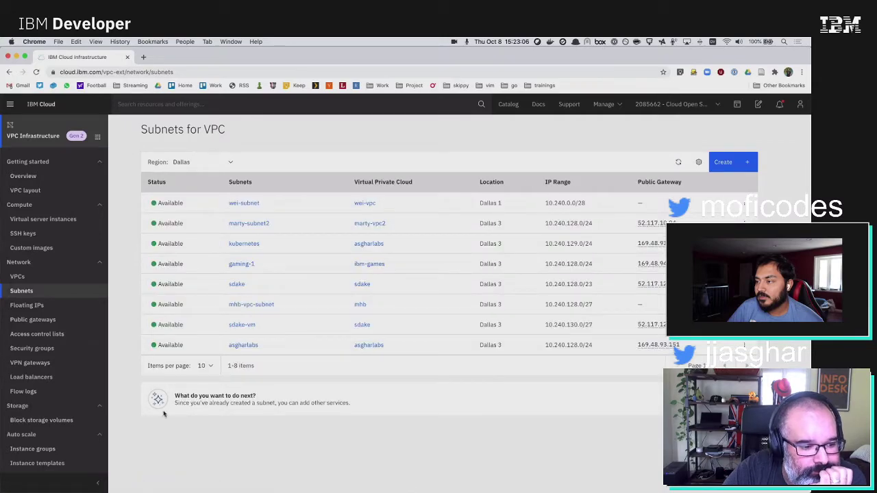
pyautogui.click(53, 352)
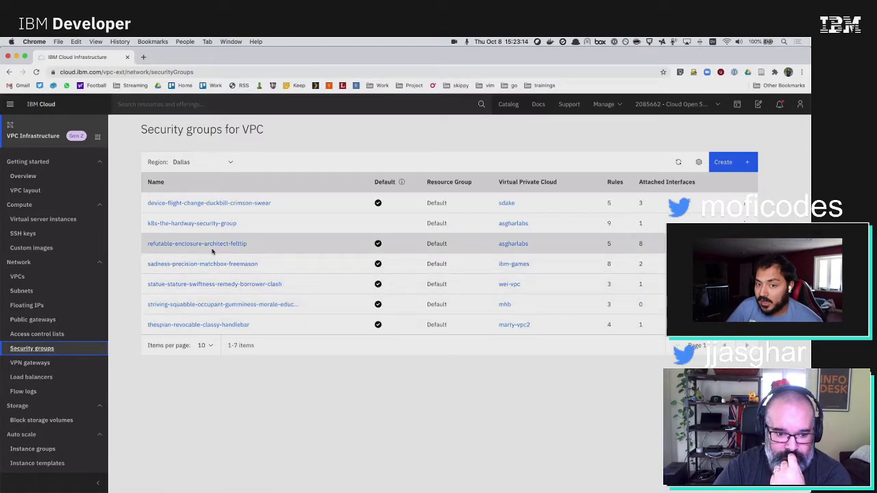
pyautogui.click(187, 244)
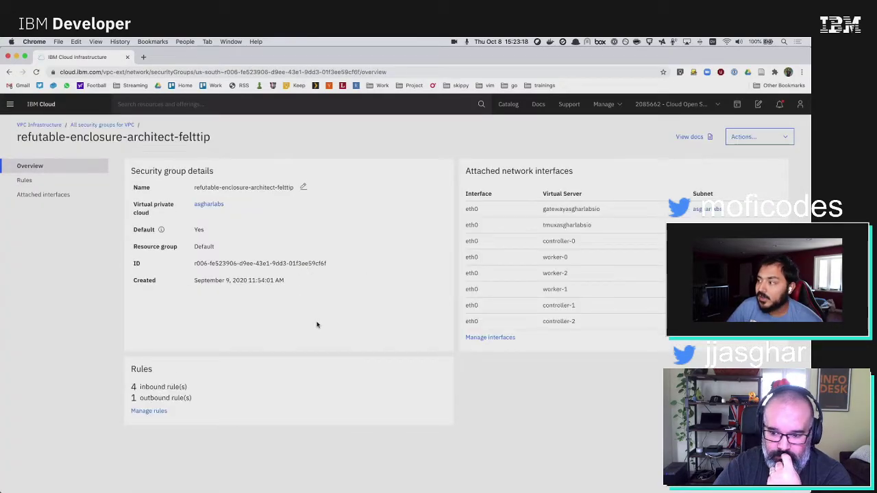
pyautogui.click(141, 411)
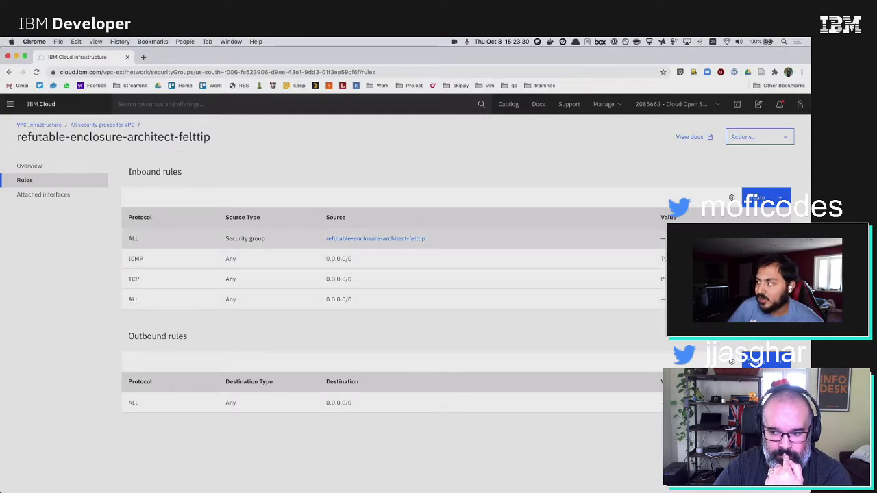
# Step: Change the security-group-sourced inbound rule to source type Any and delete the duplicate ALL inbound rule
pyautogui.click(795, 239)
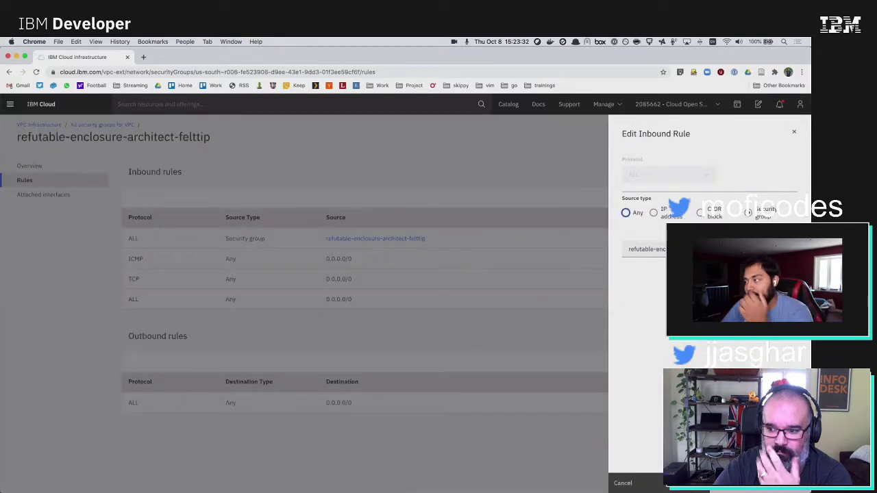
pyautogui.click(625, 213)
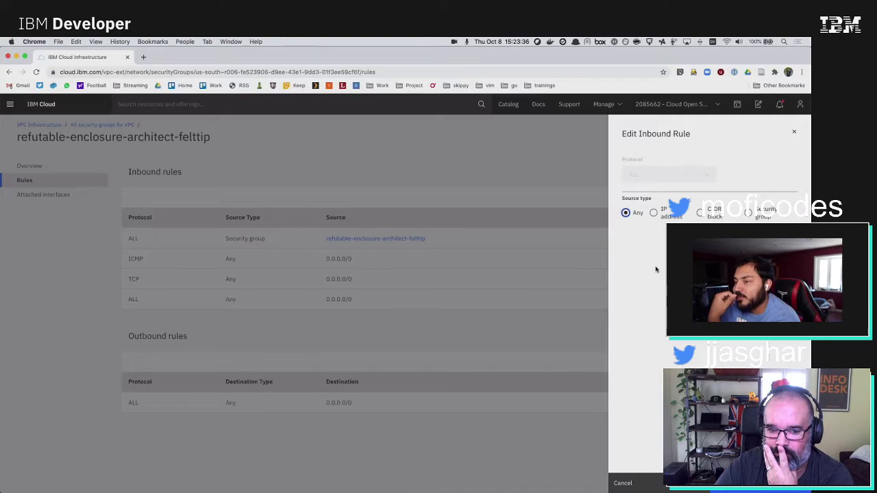
pyautogui.click(746, 489)
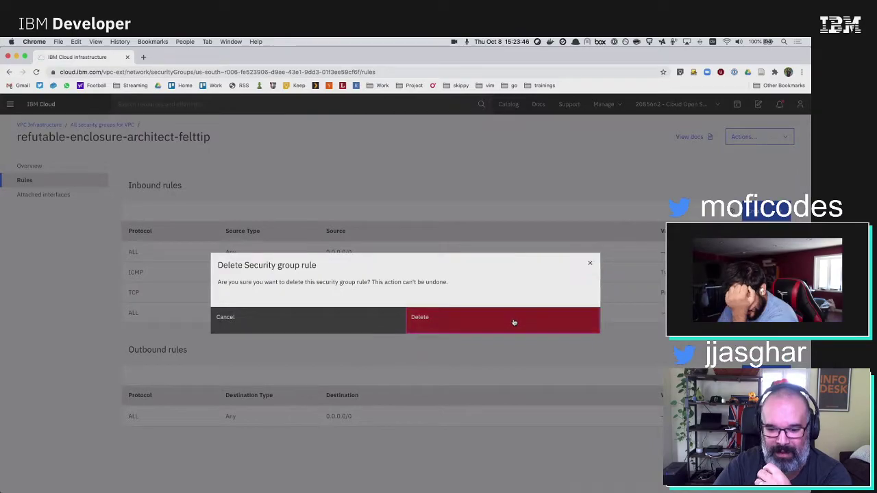
pyautogui.click(513, 319)
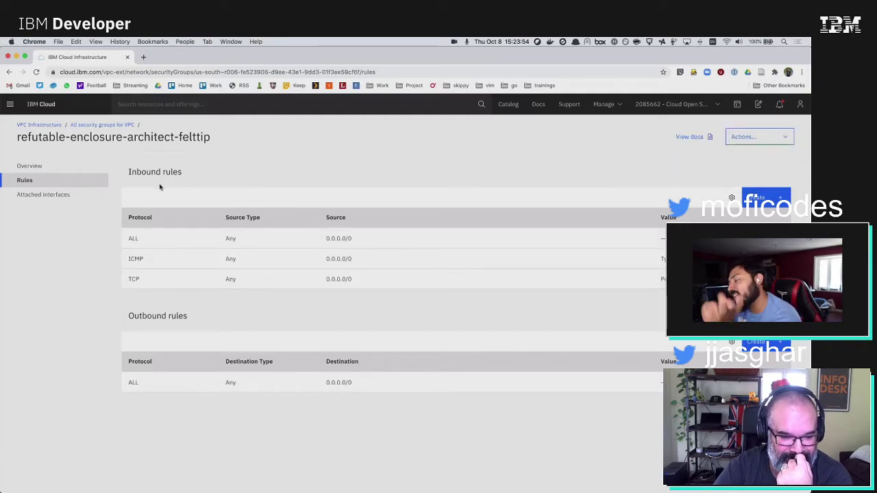
# Step: Check the interfaces attached to the security group and return to its rules
pyautogui.click(55, 195)
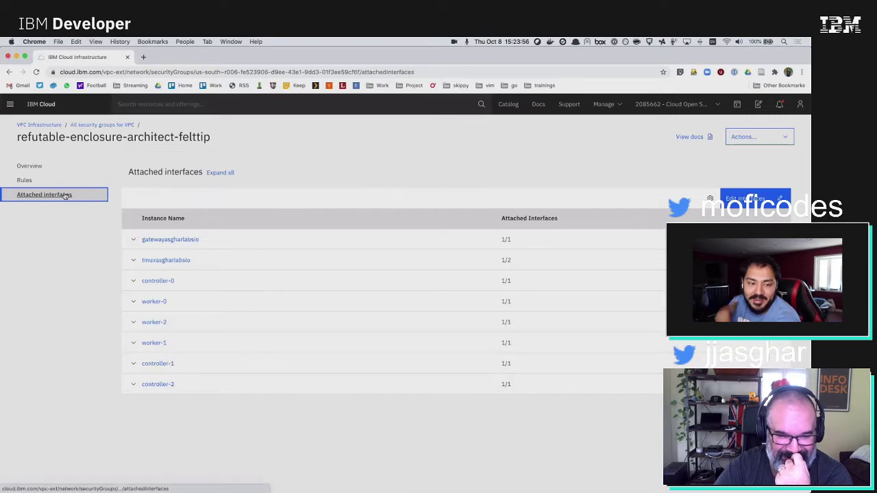
pyautogui.click(65, 183)
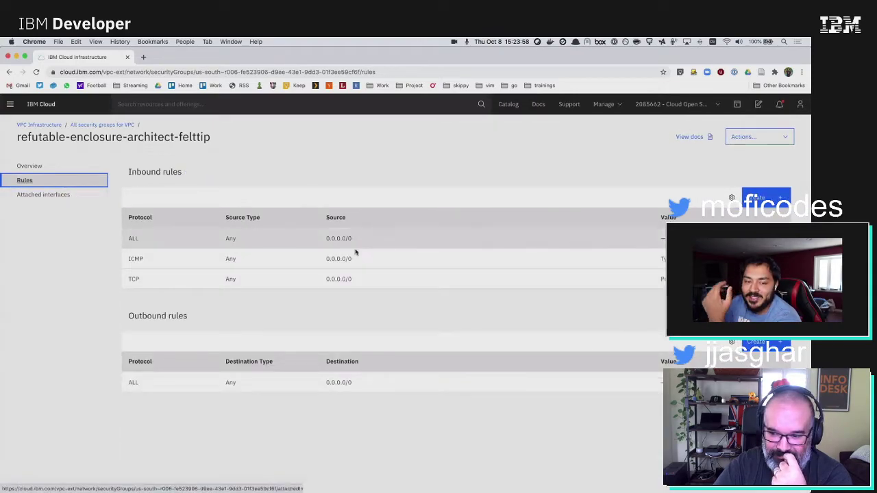
# Step: Switch to the iTerm2 terminal and rerun the previous log command on controller-0
pyautogui.hotkey('ctrl', 'Up')
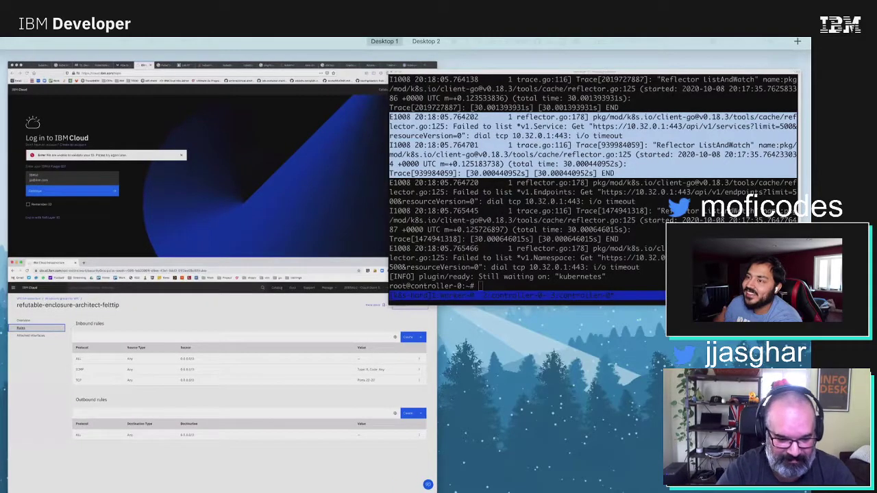
pyautogui.click(592, 185)
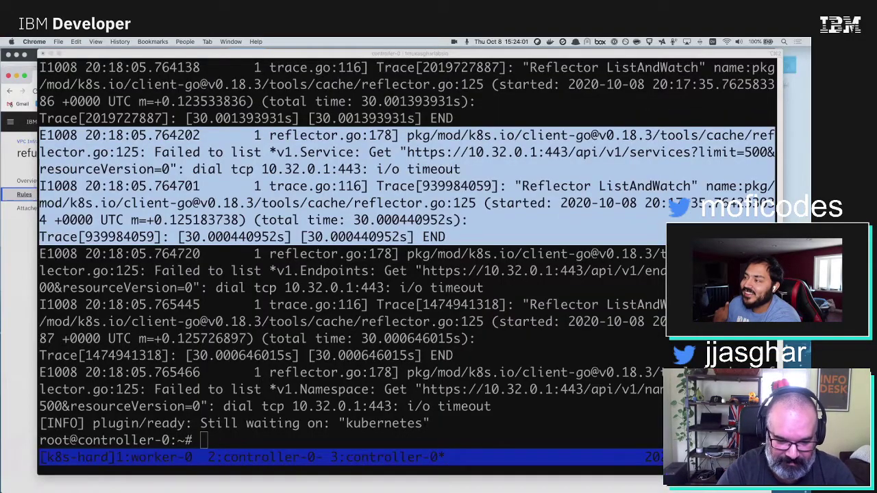
pyautogui.press('Up')
pyautogui.press('Return')
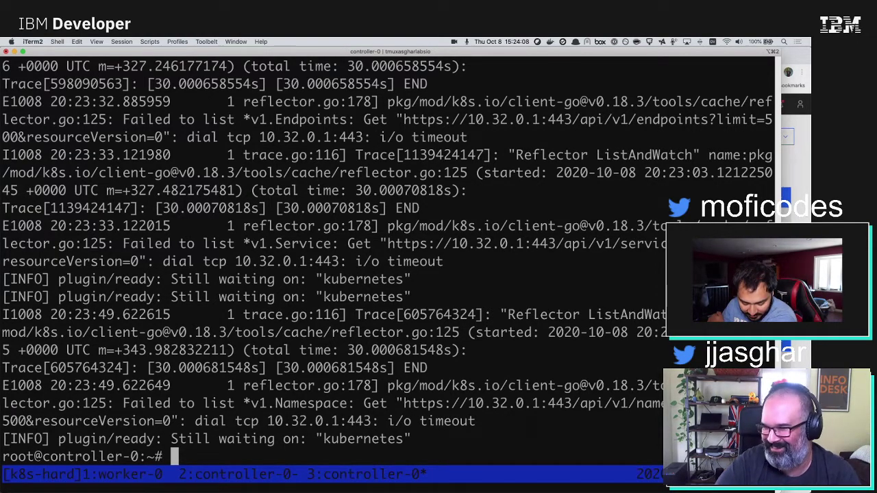
# Step: Switch back to IBM Cloud in Chrome, review the list of VPC security groups, and return to the access control lists
pyautogui.hotkey('ctrl', 'Up')
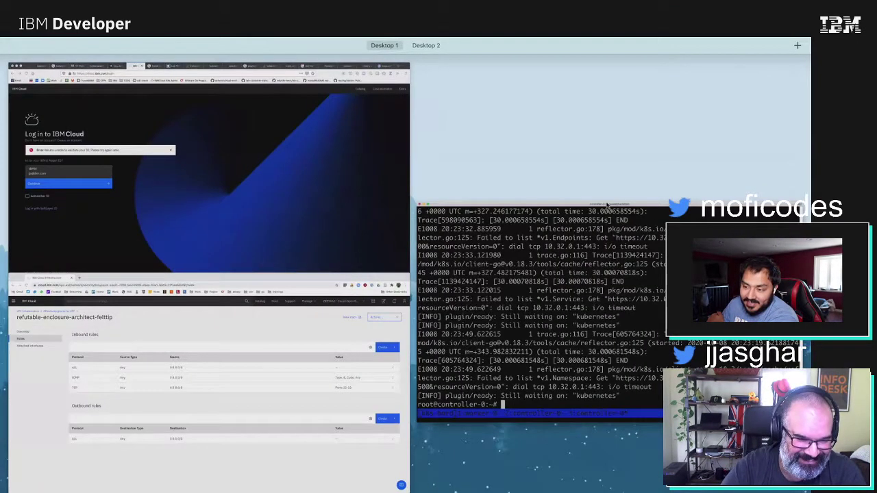
pyautogui.click(247, 388)
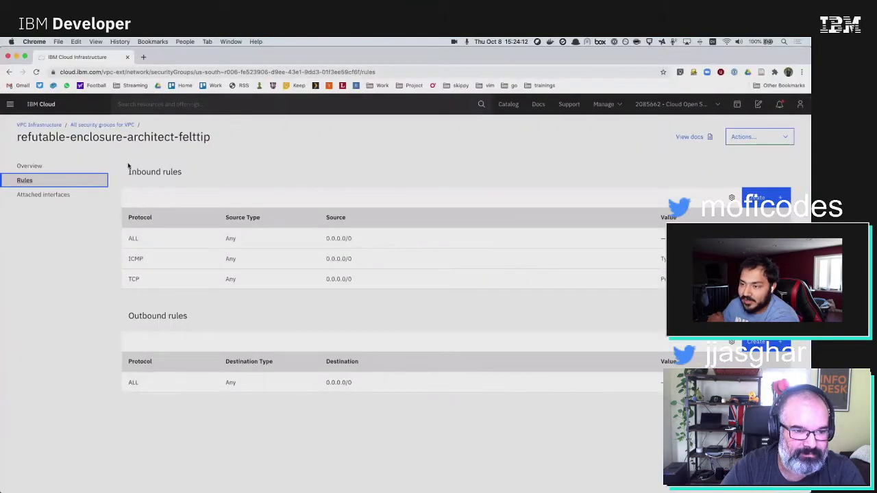
pyautogui.tripleClick(120, 140)
pyautogui.click(174, 164)
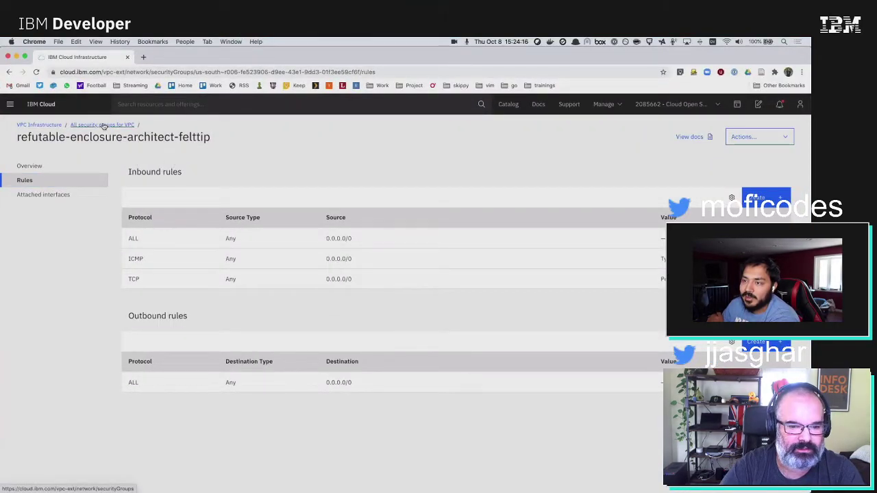
pyautogui.click(103, 126)
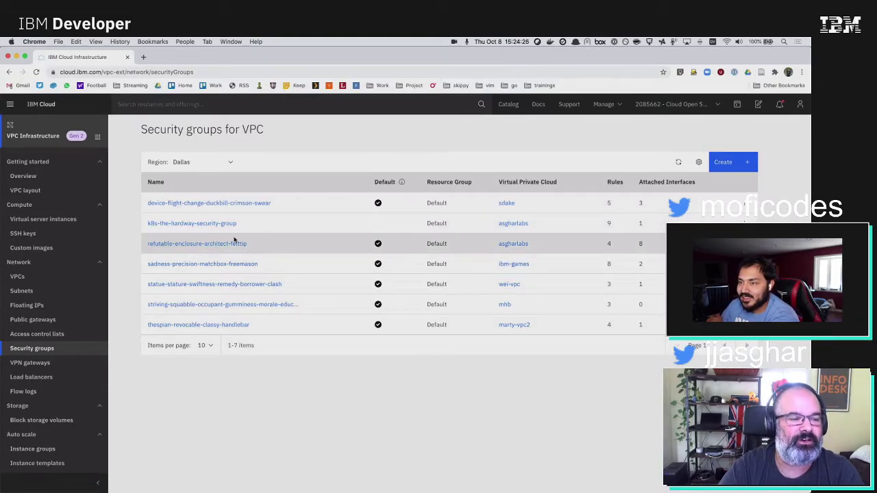
pyautogui.click(59, 334)
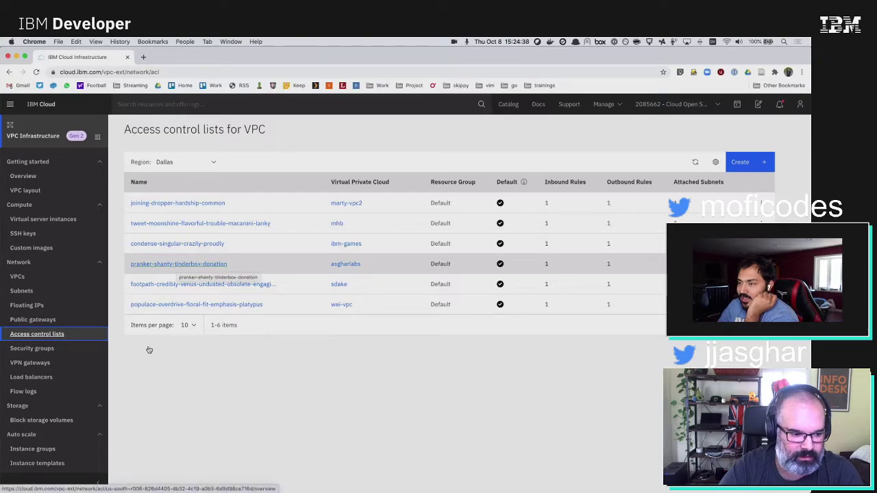
# Step: Check the VPC flow logs and the rules of the pranker-shanty-tinderbox-donation access control list, returning to the list overview
pyautogui.click(53, 394)
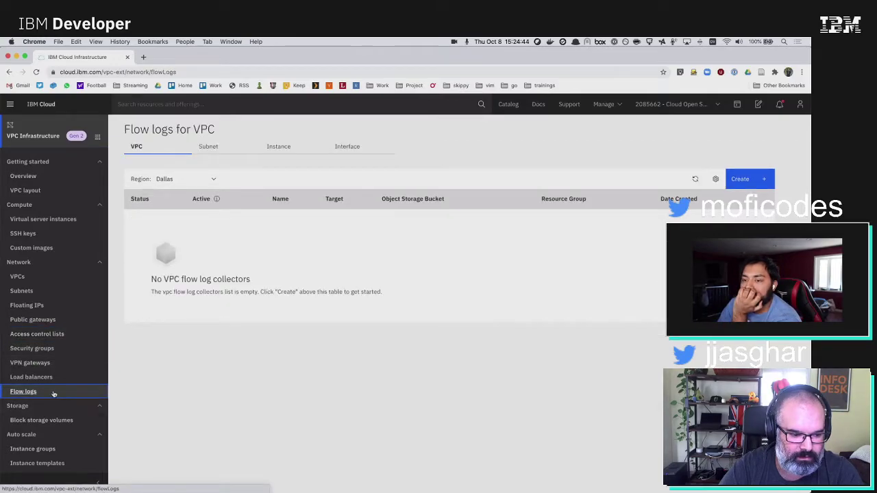
pyautogui.click(53, 335)
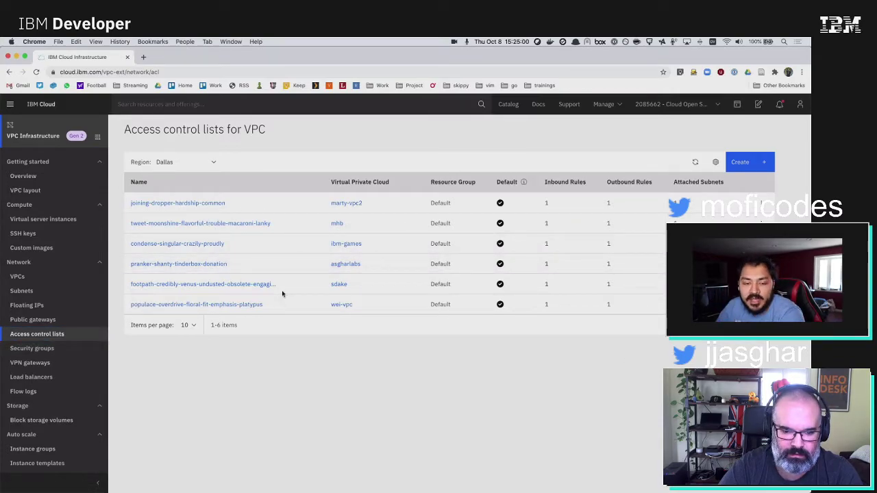
pyautogui.click(190, 264)
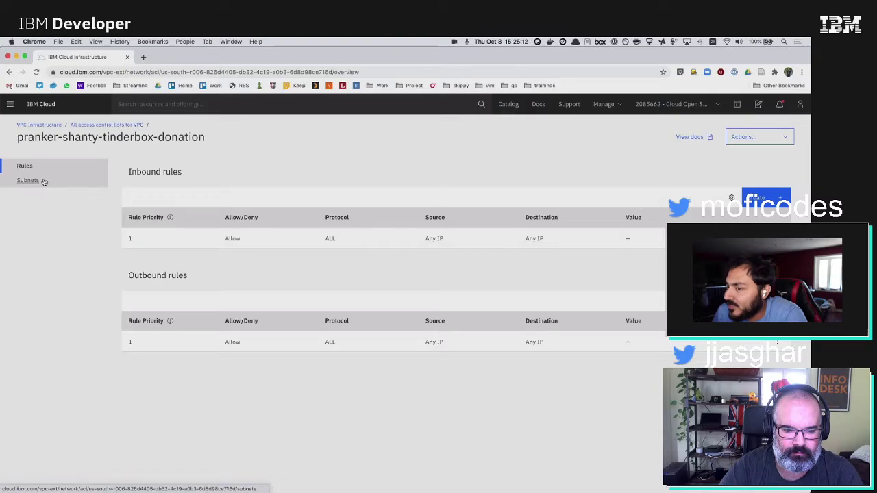
pyautogui.click(85, 125)
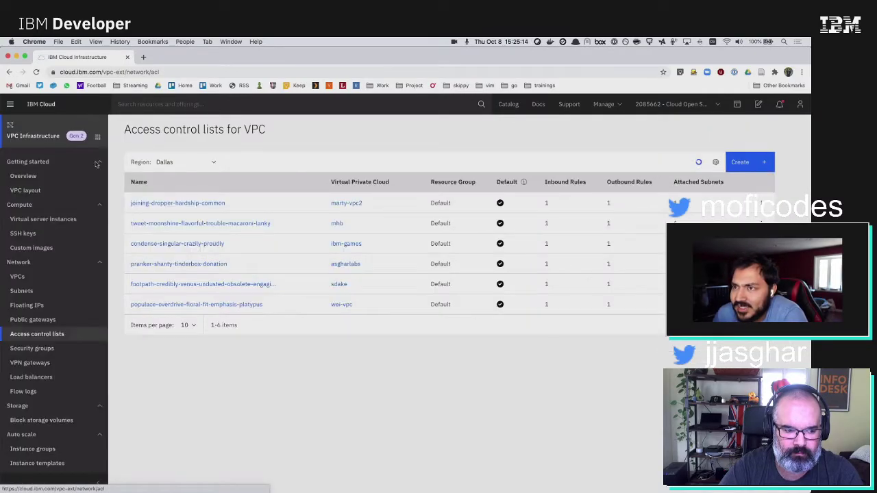
# Step: Delete the ICMP and TCP inbound rules from the refutable-enclosure-architect-felttip security group
pyautogui.click(58, 346)
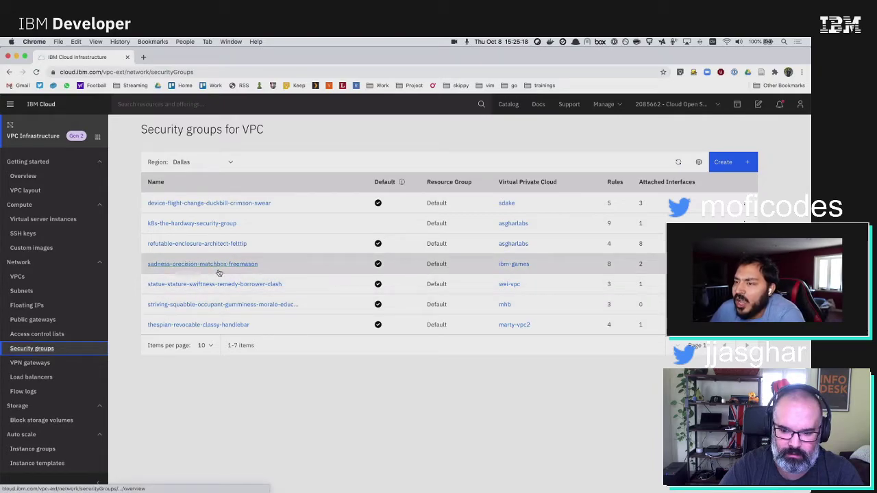
pyautogui.click(190, 244)
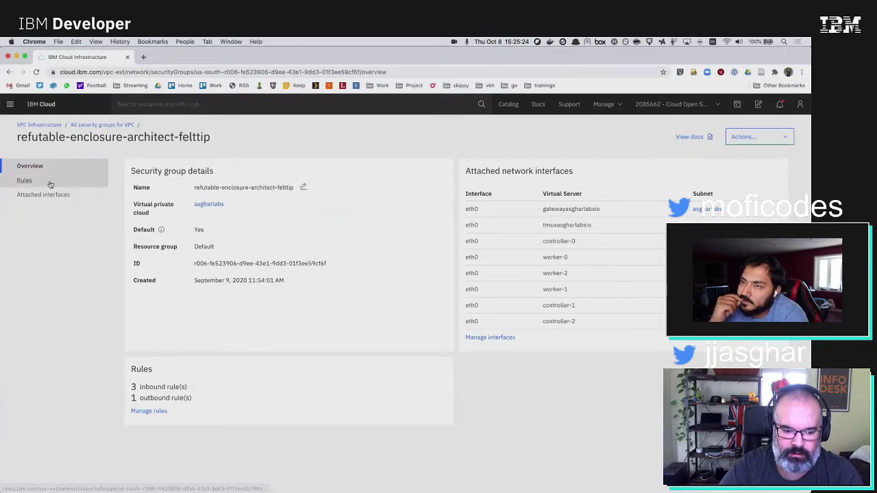
pyautogui.click(148, 411)
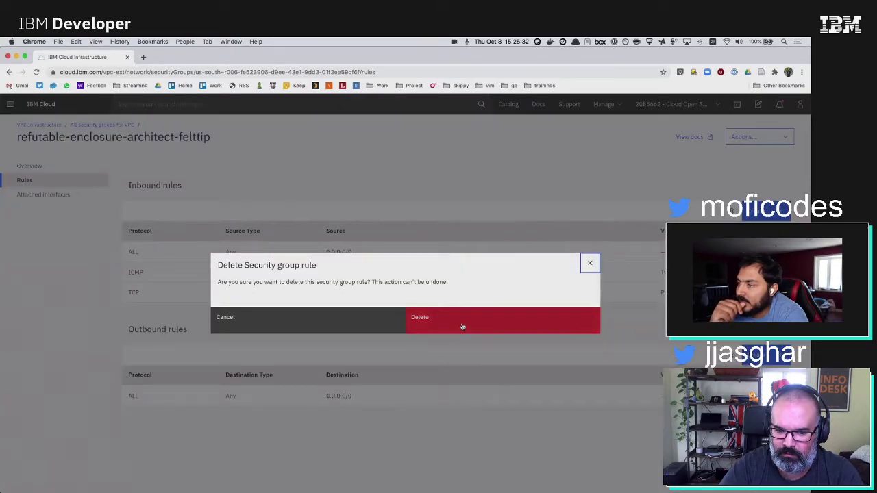
pyautogui.click(462, 325)
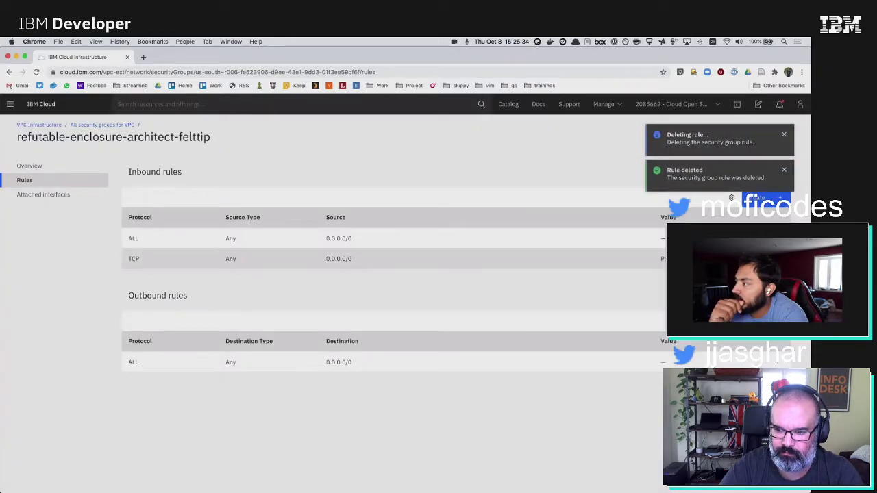
pyautogui.click(757, 198)
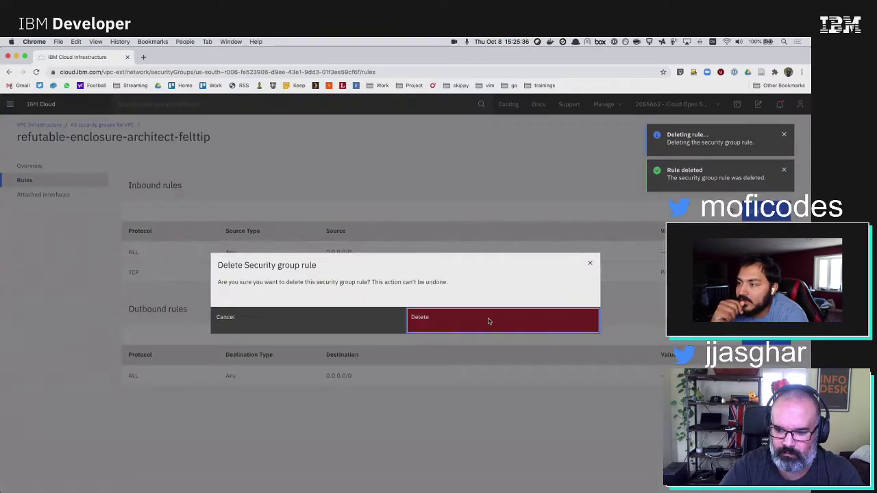
pyautogui.click(490, 319)
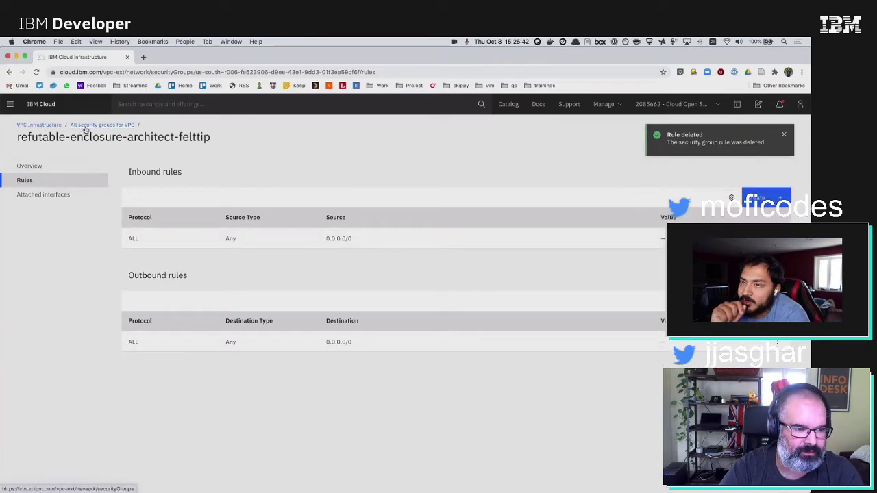
# Step: Return to the security group's overview, open its asgharlabs VPC, and review the routes, address prefixes and subnets
pyautogui.click(9, 72)
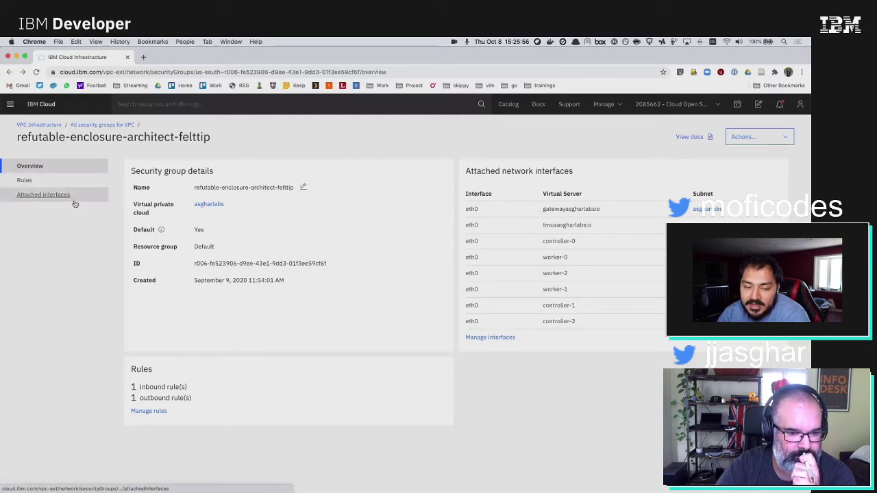
pyautogui.click(207, 204)
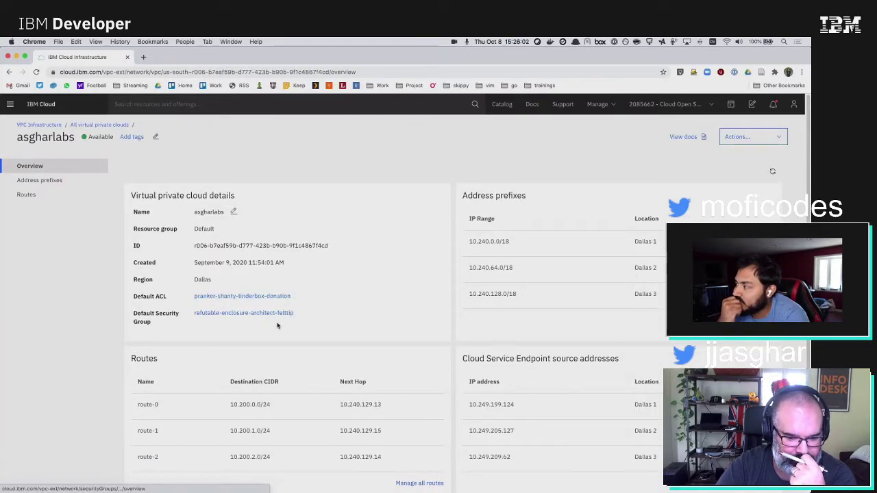
pyautogui.scroll(-3, 399, 315)
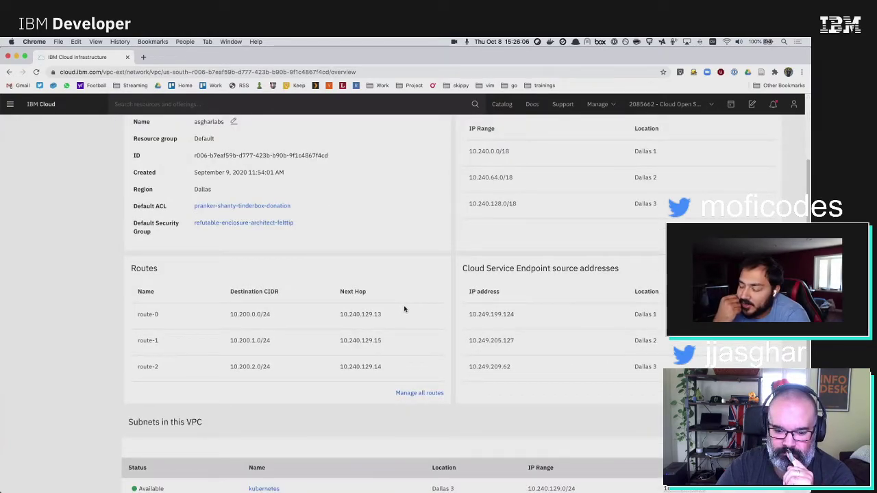
pyautogui.scroll(-2, 404, 309)
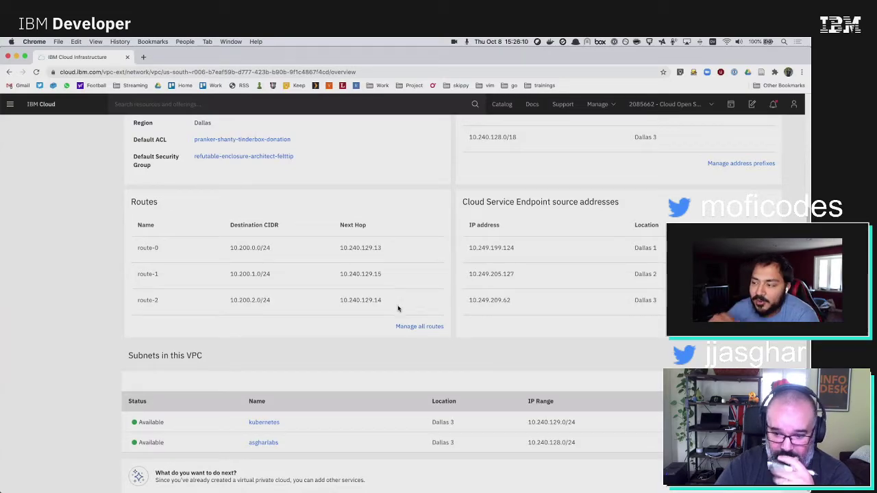
pyautogui.scroll(5, 401, 302)
# Step: Switch to the iTerm2 terminal and rerun the previous log command twice on controller-0, clearing the screen before each run
pyautogui.hotkey('ctrl', 'Up')
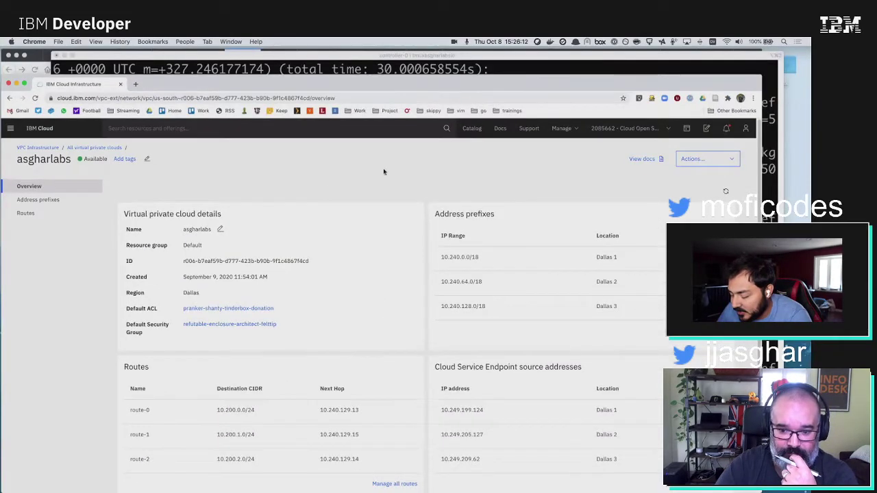
pyautogui.click(603, 192)
pyautogui.hotkey('ctrl', 'l')
pyautogui.press('Up')
pyautogui.press('Return')
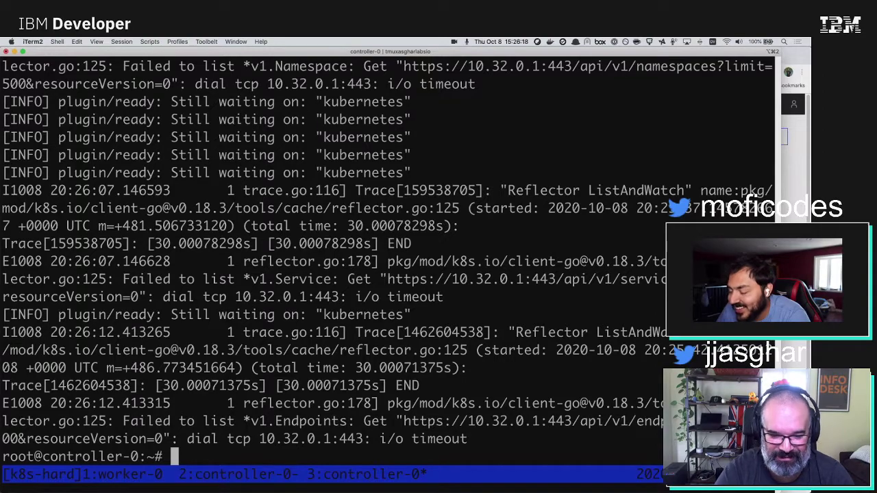
pyautogui.hotkey('ctrl', 'l')
pyautogui.press('Up')
pyautogui.press('Return')
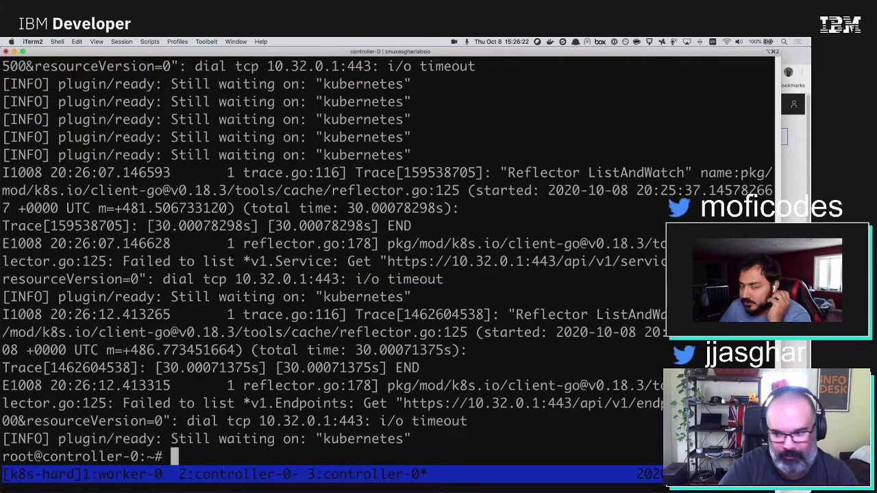
# Step: Switch to Firefox and close the IBM Cloud login tab
pyautogui.hotkey('ctrl', 'Up')
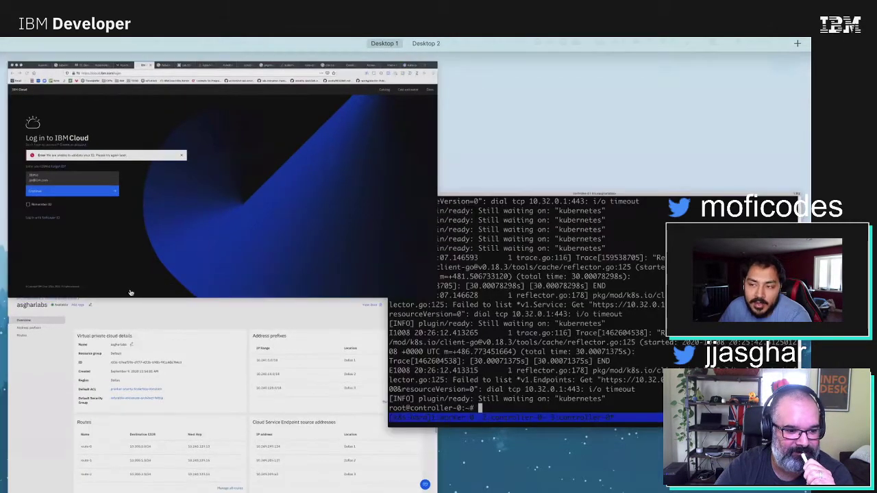
pyautogui.click(130, 293)
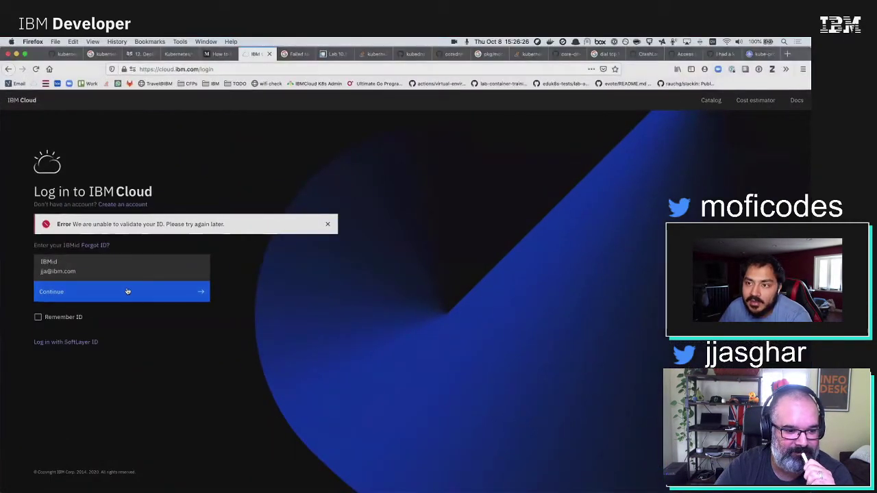
pyautogui.click(277, 56)
# Step: Switch back to Chrome and re-examine the asgharlabs VPC's route destinations, next hops and subnet IP ranges
pyautogui.hotkey('ctrl', 'Up')
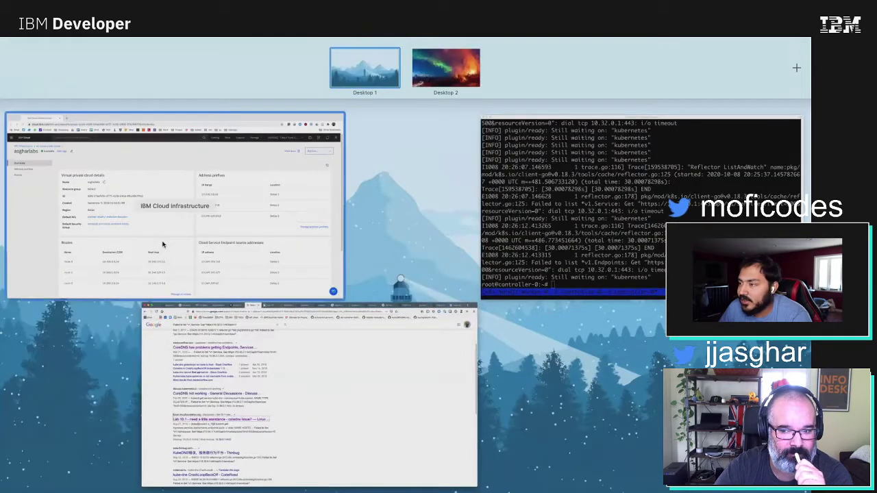
pyautogui.click(163, 245)
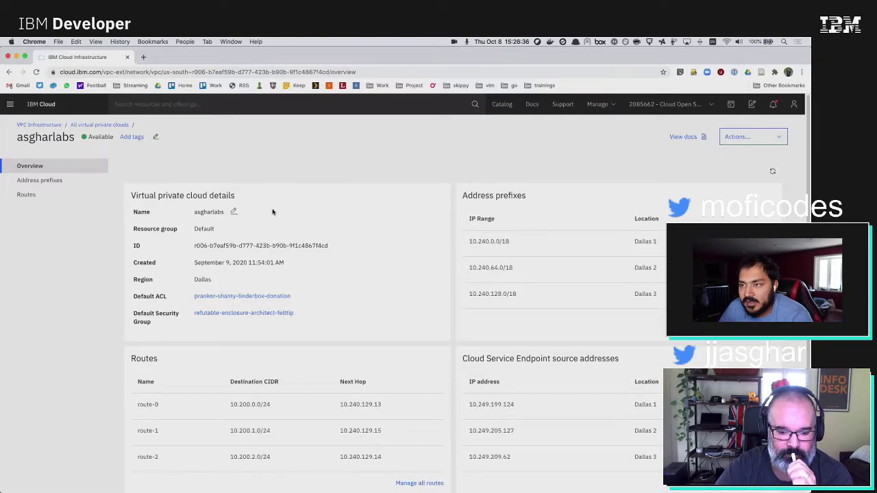
pyautogui.scroll(-5, 329, 363)
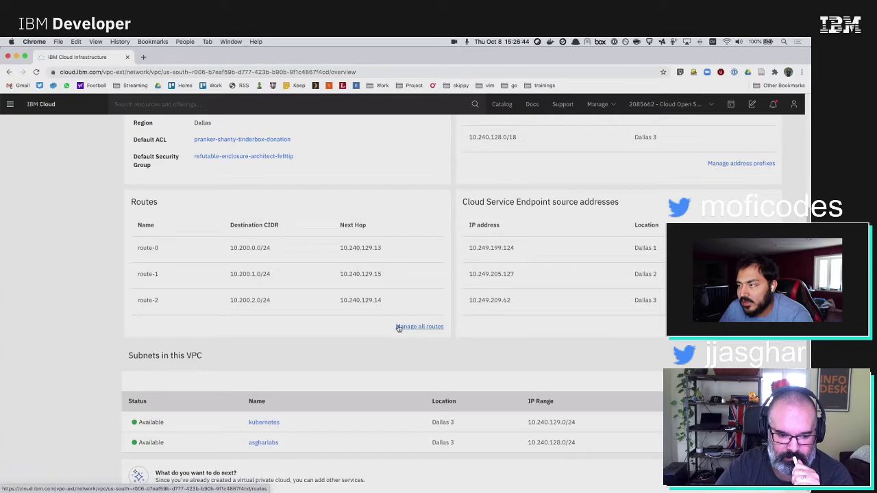
pyautogui.scroll(5, 399, 328)
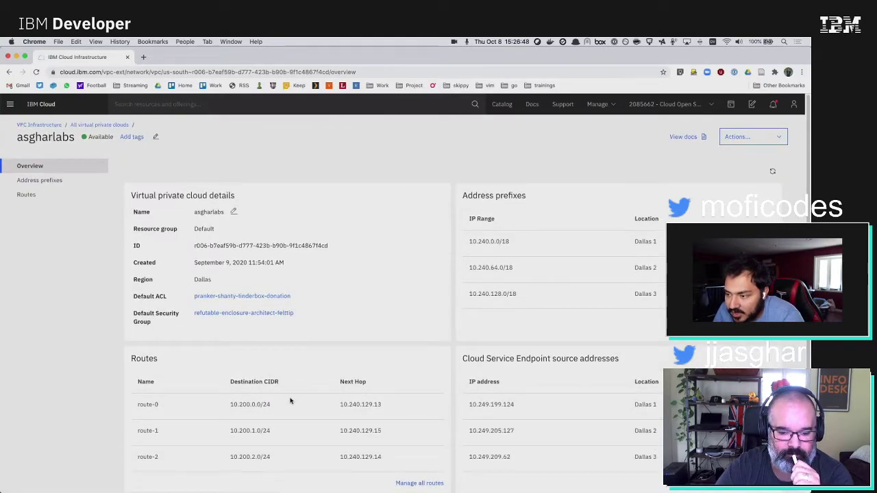
pyautogui.scroll(-4, 290, 401)
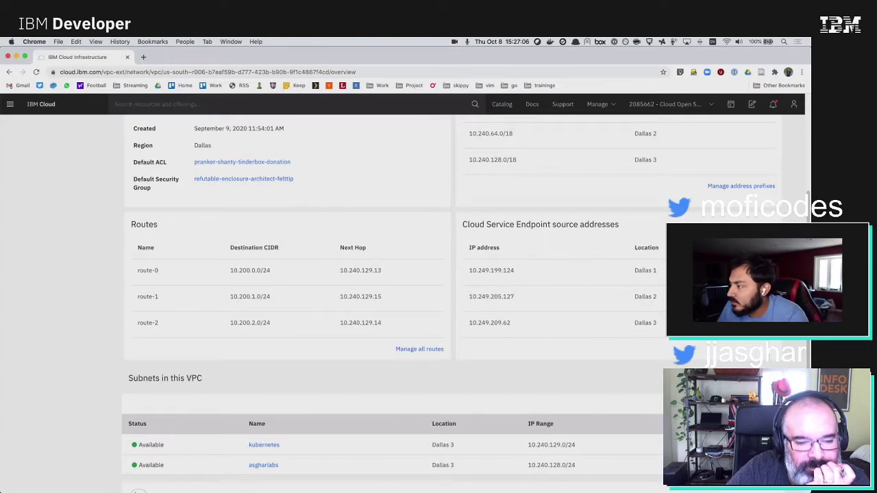
# Step: Switch to Firefox and read the Stack Overflow answer about CoreDNS having problems getting endpoints, services and namespaces
pyautogui.hotkey('ctrl', 'Up')
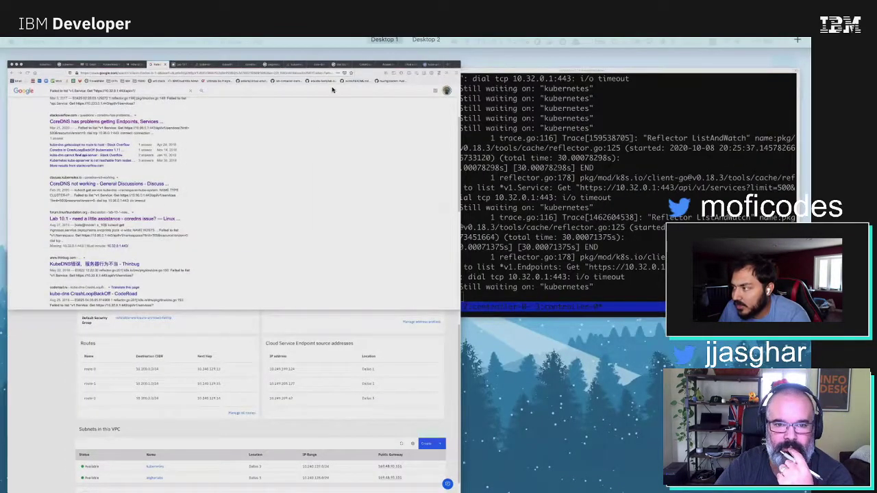
pyautogui.click(332, 89)
pyautogui.hotkey('ctrl', 'Tab')
pyautogui.hotkey('ctrl', 'Tab')
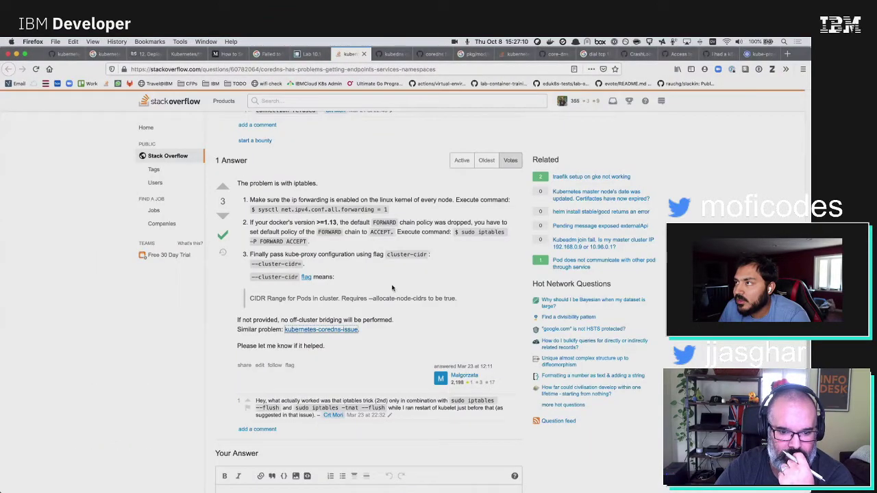
pyautogui.scroll(-5, 365, 274)
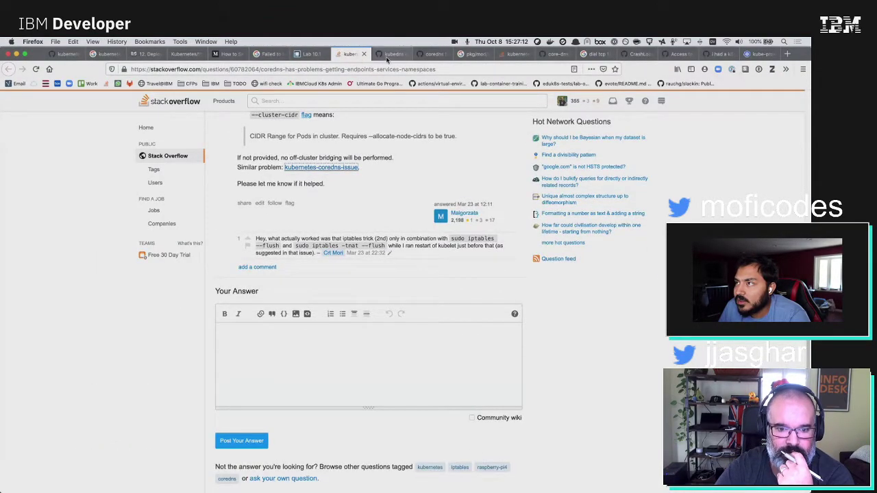
# Step: Skim the open troubleshooting tabs, closing kubeadm issue #193, the Stack Overflow CoreDNS crash question, core-dns issue #57 and the "dial tcp" Google search
pyautogui.click(386, 55)
pyautogui.hotkey('ctrl', 'Tab')
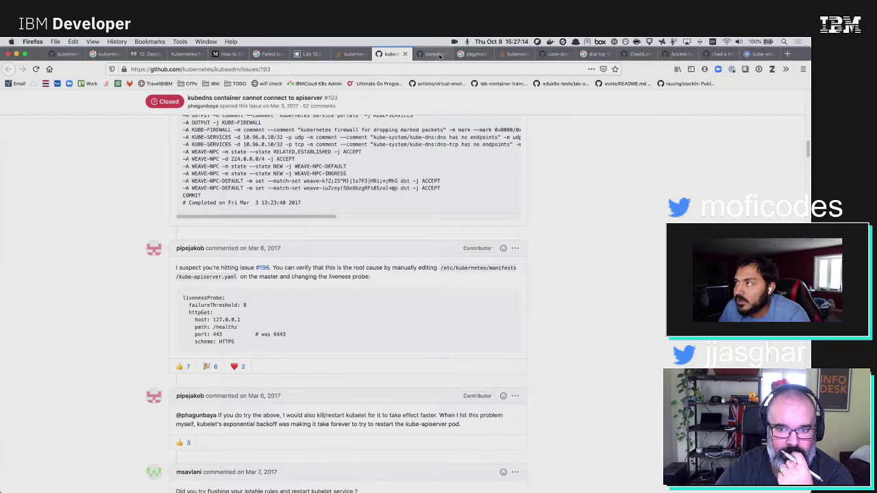
pyautogui.click(394, 54)
pyautogui.click(407, 54)
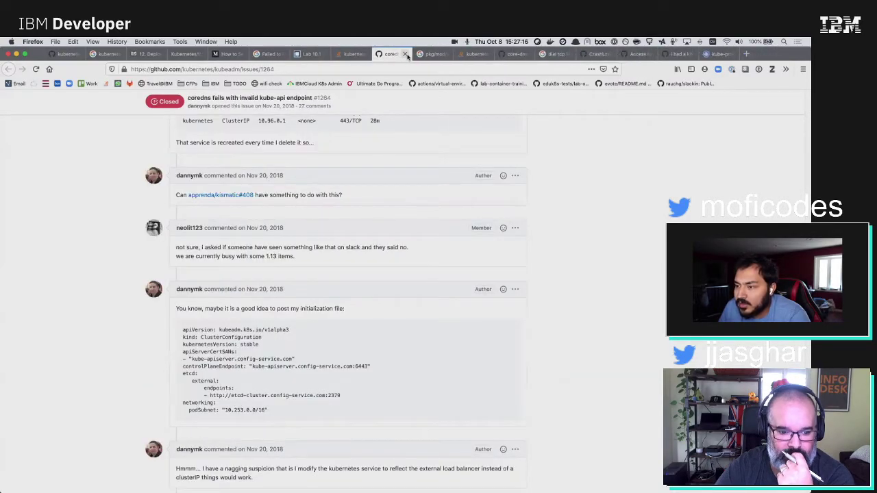
pyautogui.click(497, 55)
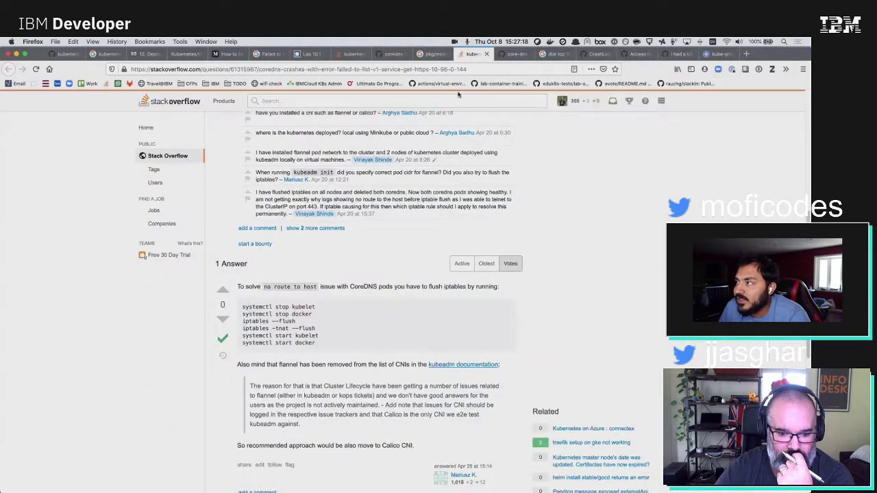
pyautogui.click(512, 54)
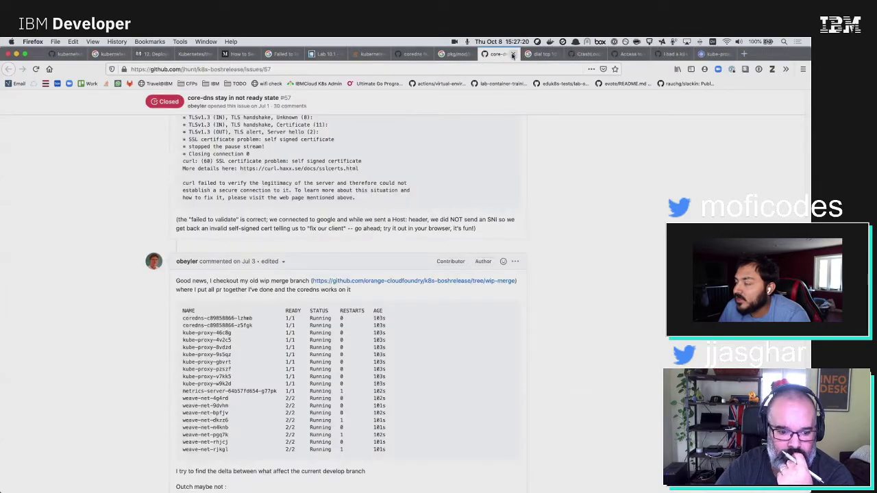
pyautogui.click(512, 54)
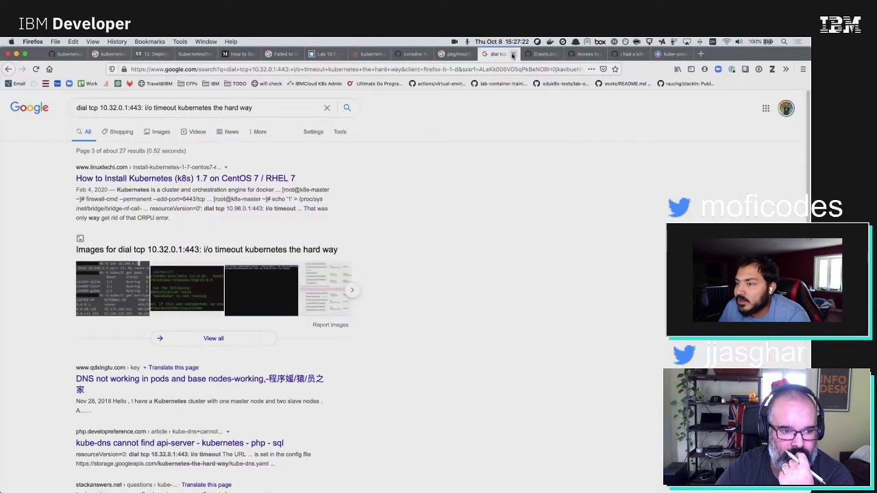
pyautogui.click(513, 55)
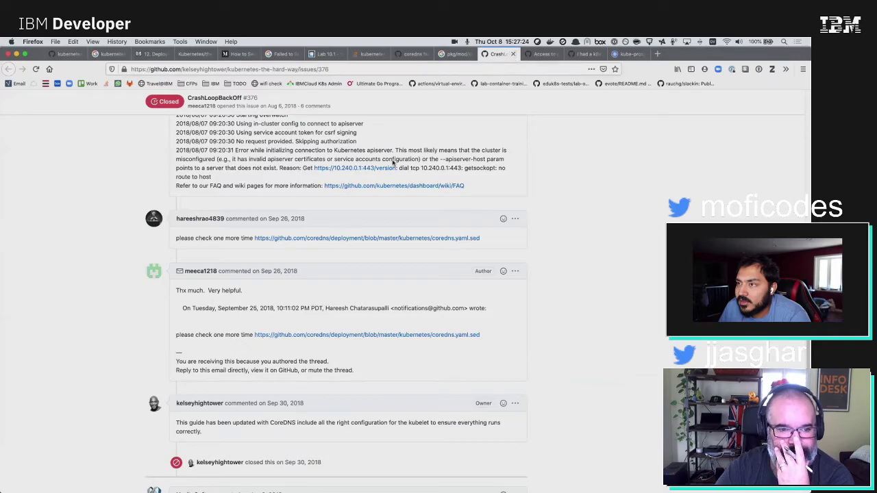
# Step: Skim and close the CrashLoopBackOff issue #376, and read the suggested fixes in kubernetes-the-hard-way issue #25 on apiserver access failures
pyautogui.scroll(8, 393, 163)
pyautogui.scroll(10, 392, 163)
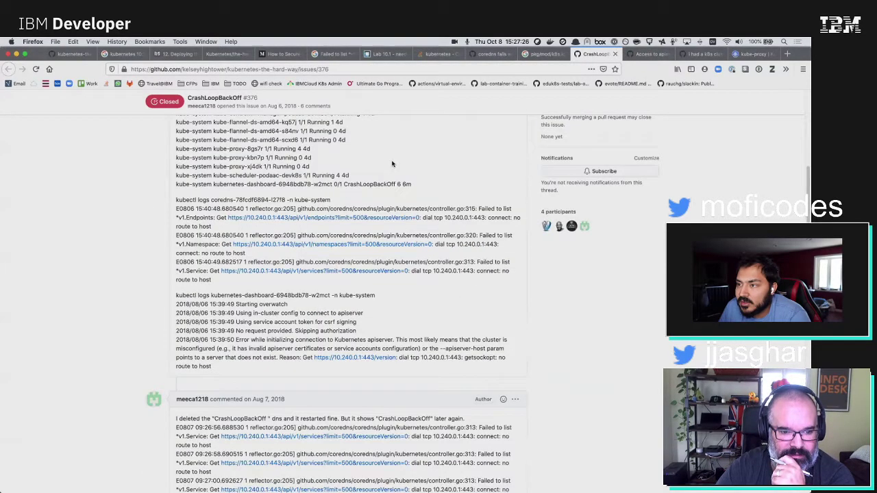
pyautogui.click(614, 54)
pyautogui.scroll(7, 367, 183)
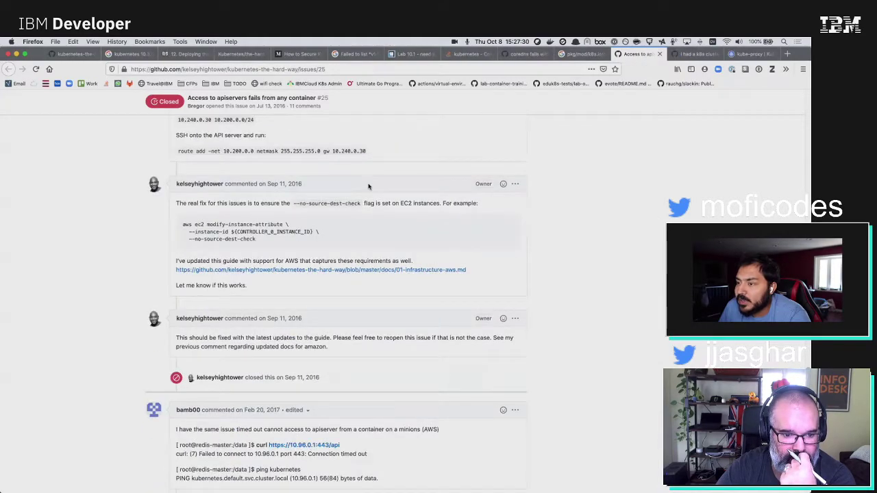
pyautogui.scroll(3, 292, 219)
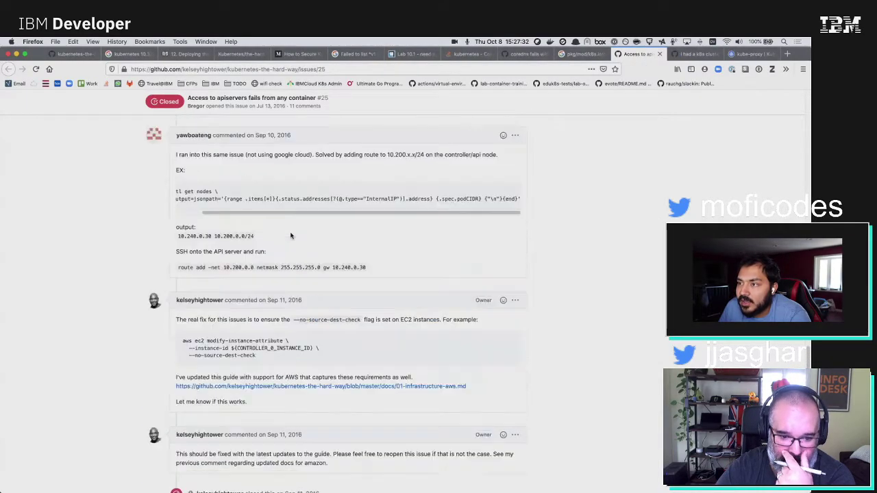